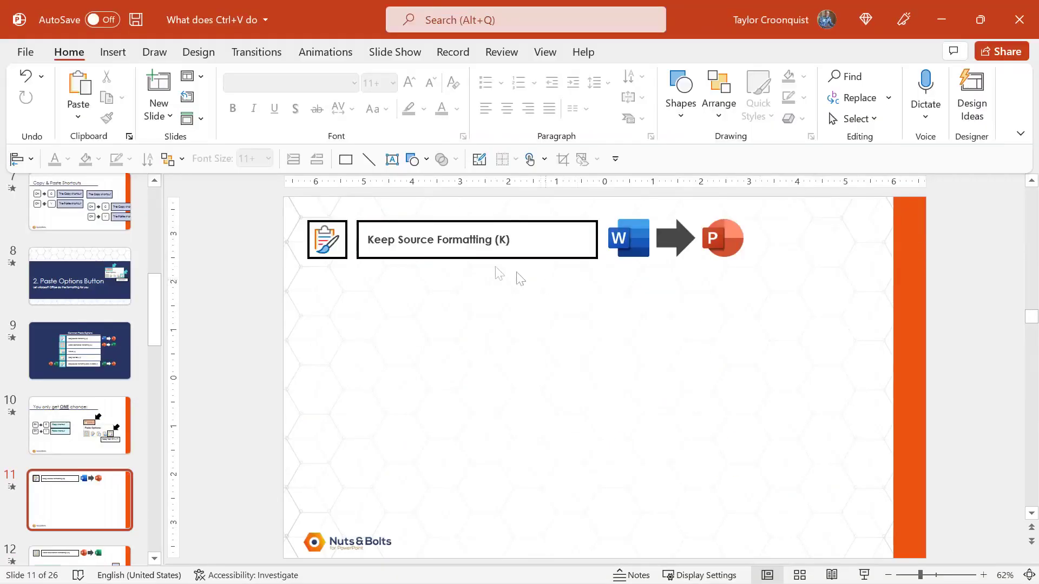
- On slide 11, select the Word-to-PowerPoint graphic
{"action": "mouse_move", "coordinate": [291, 198]}
{"action": "left_mouse_down"}
{"action": "mouse_move", "coordinate": [433, 259]}
{"action": "mouse_move", "coordinate": [683, 292]}
{"action": "mouse_move", "coordinate": [773, 292]}
{"action": "left_mouse_up"}
{"action": "left_click", "coordinate": [767, 279]}
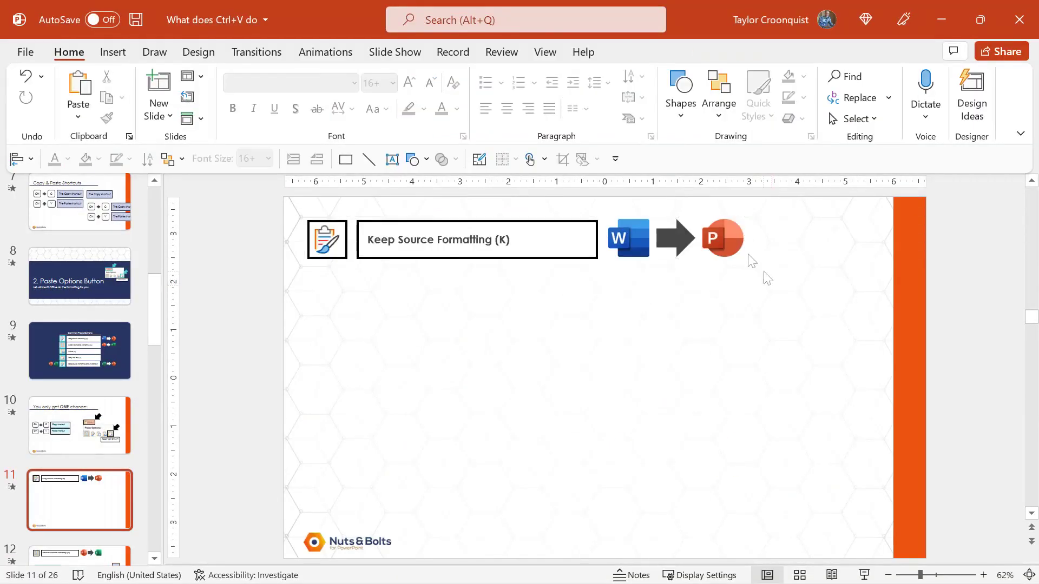
{"action": "left_click", "coordinate": [630, 237]}
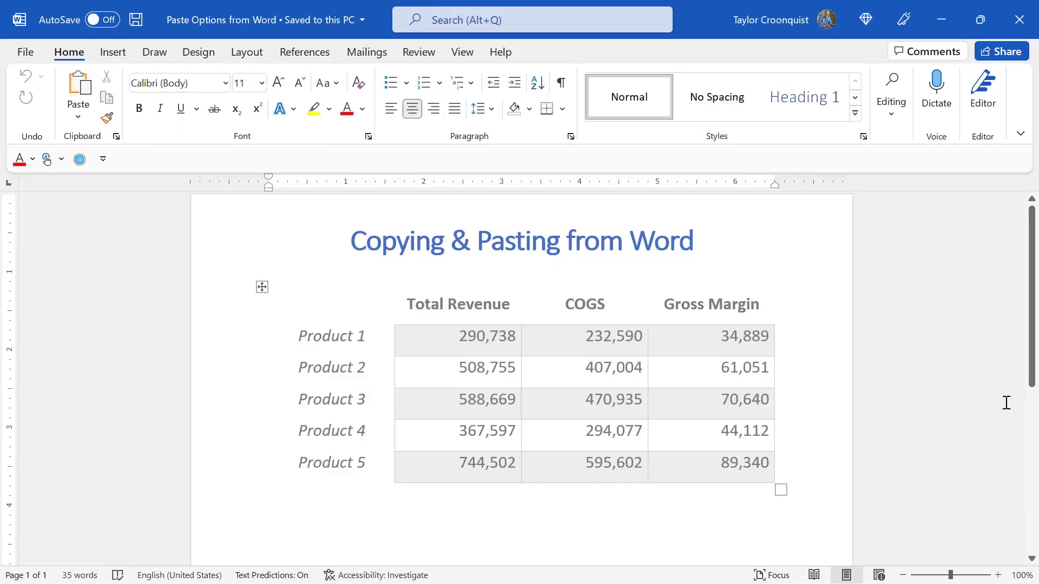
- In Word, select the entire Product 1–5 revenue table and copy it
{"action": "left_click", "coordinate": [335, 341]}
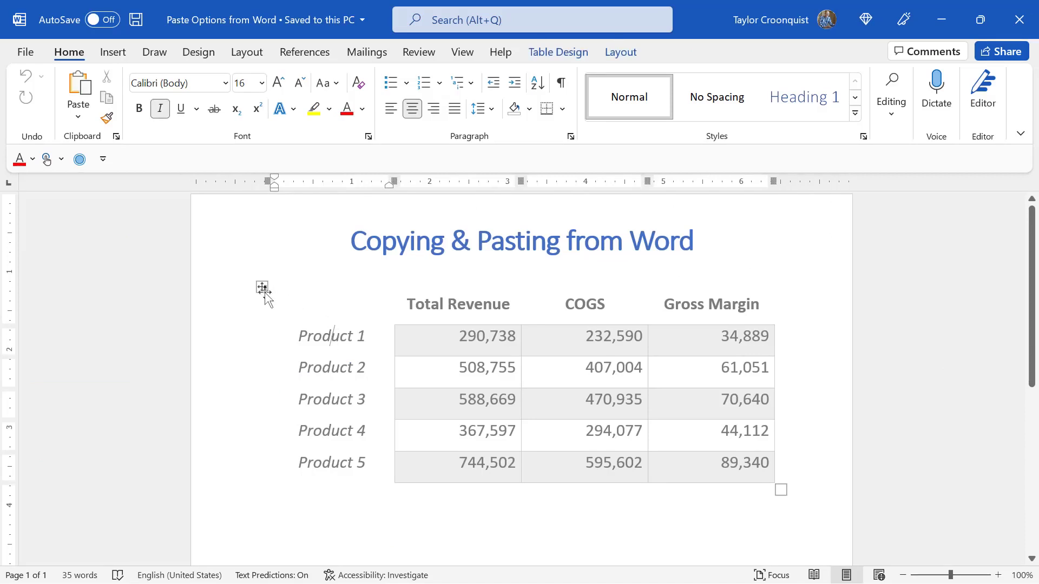
{"action": "left_click", "coordinate": [262, 287]}
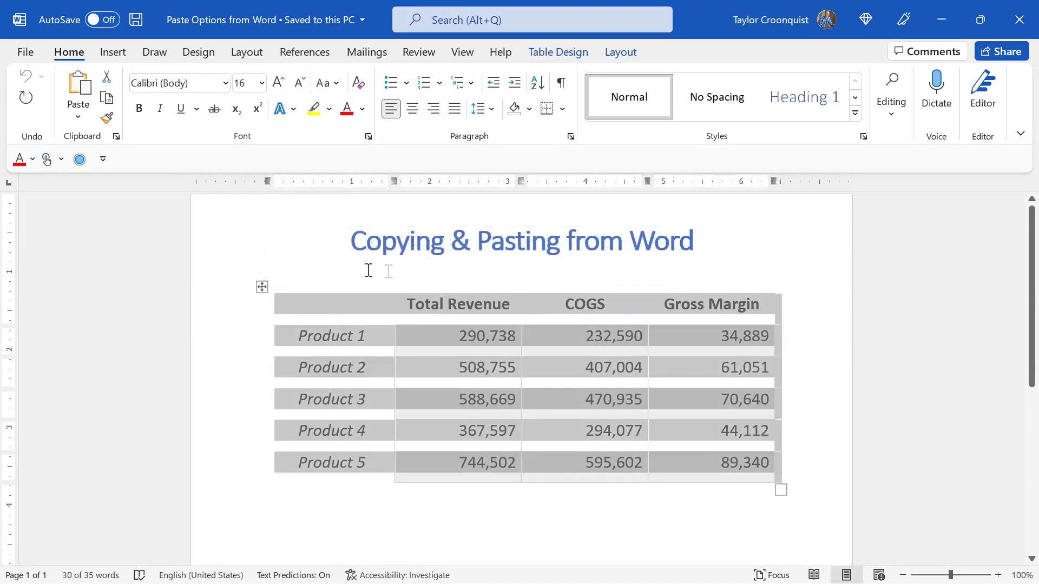
{"action": "key", "text": "ctrl+c"}
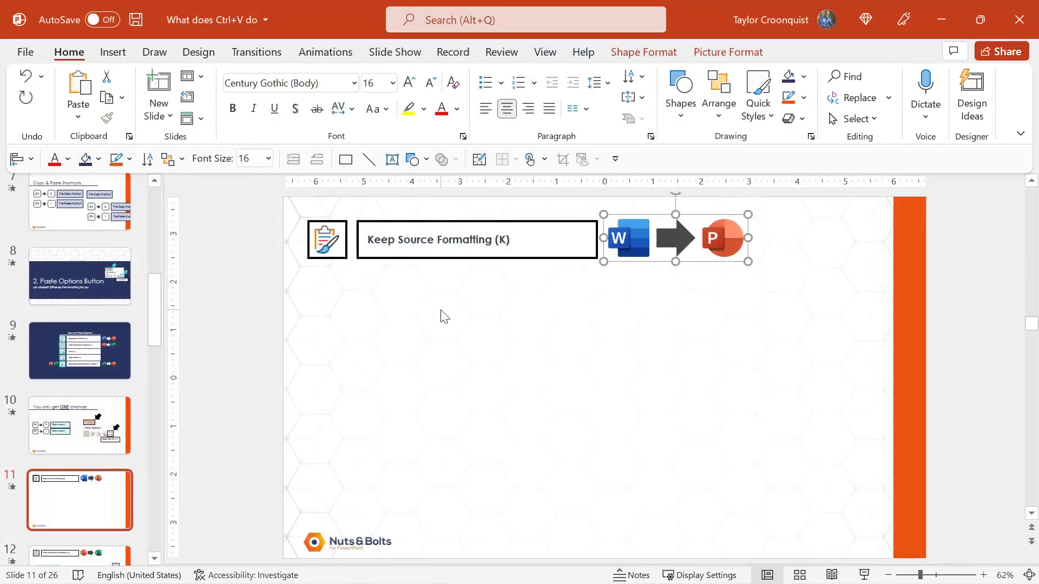
- Paste the revenue table on slide 11 with Keep Source Formatting and move it below the title
{"action": "left_click", "coordinate": [445, 316]}
{"action": "key", "text": "ctrl+v"}
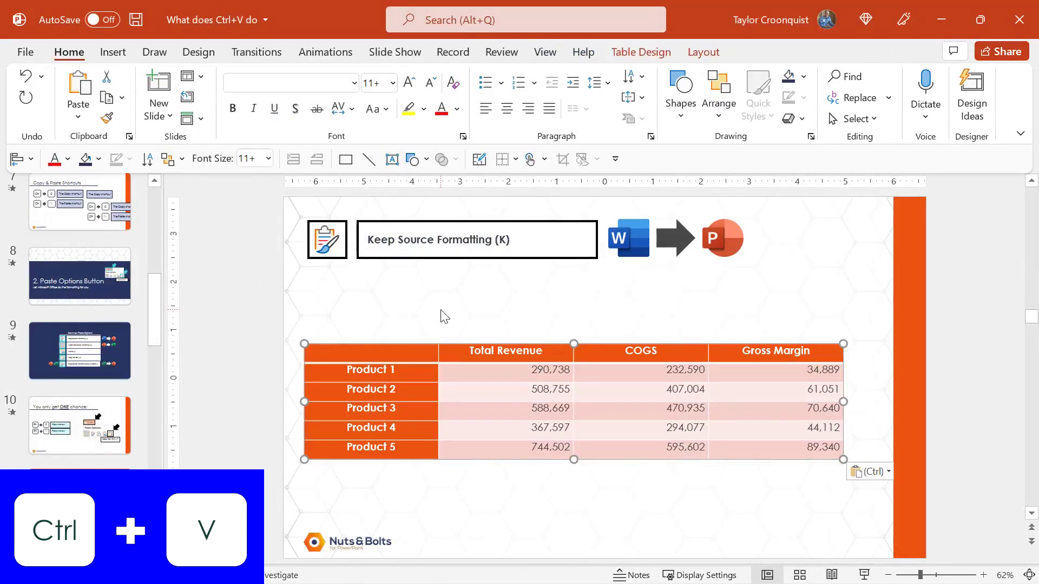
{"action": "left_click_drag", "start_coordinate": [347, 355], "coordinate": [765, 446]}
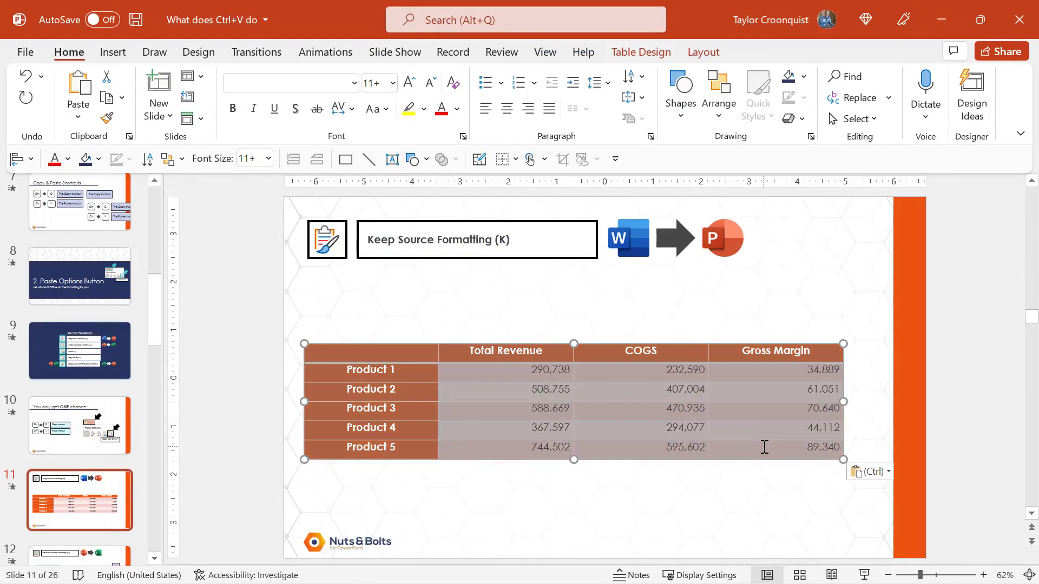
{"action": "left_click", "coordinate": [882, 473]}
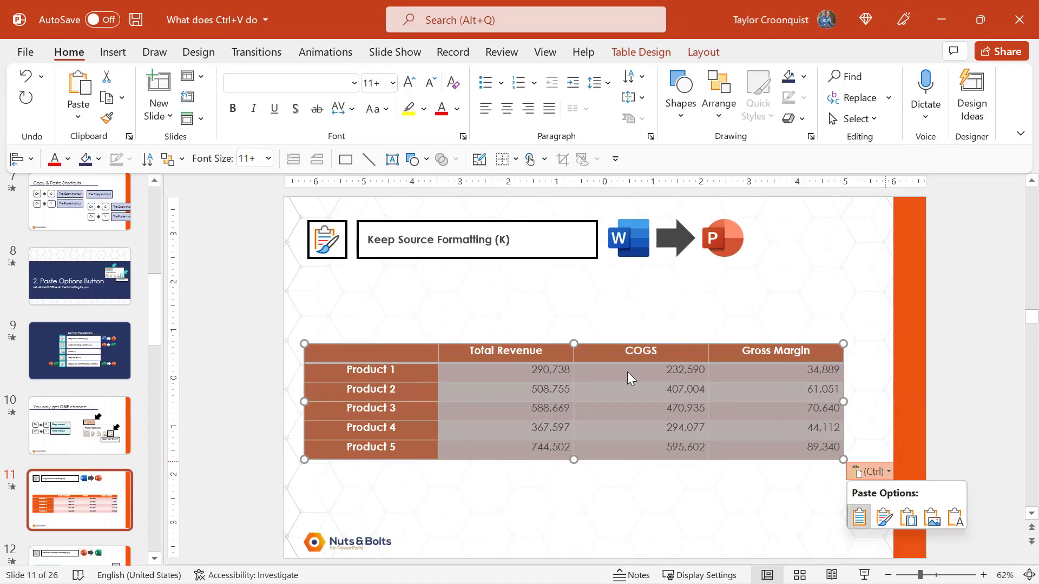
{"action": "left_click", "coordinate": [885, 521]}
{"action": "left_click_drag", "start_coordinate": [693, 462], "coordinate": [628, 398]}
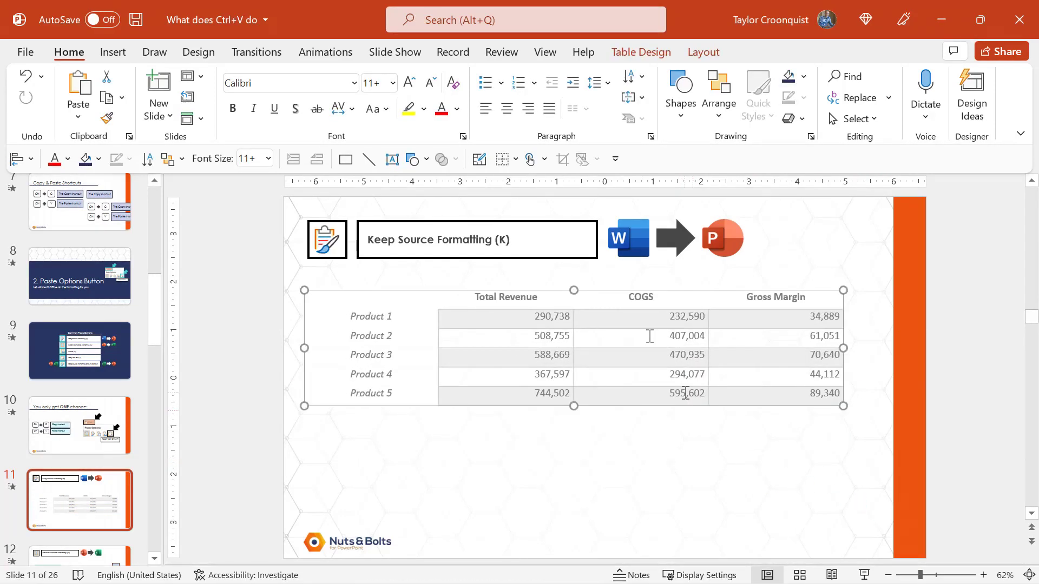
{"action": "left_click", "coordinate": [651, 467]}
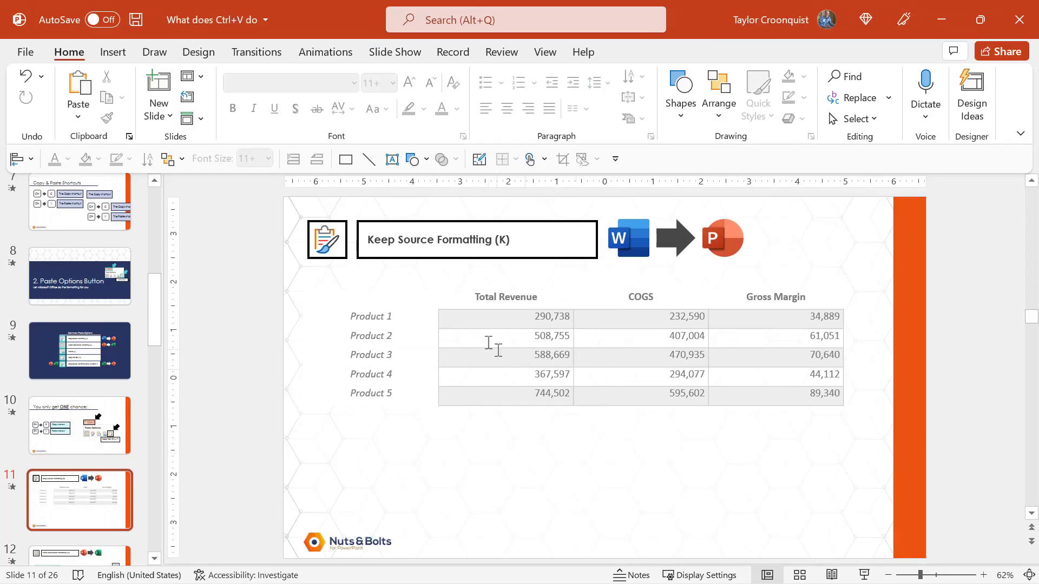
- Resize all the revenue table's text to 14 pt with the font size shortcuts
{"action": "left_click_drag", "start_coordinate": [431, 300], "coordinate": [799, 394]}
{"action": "key", "text": "ctrl+shift+period"}
{"action": "key", "text": "ctrl+shift+period"}
{"action": "key", "text": "ctrl+shift+period"}
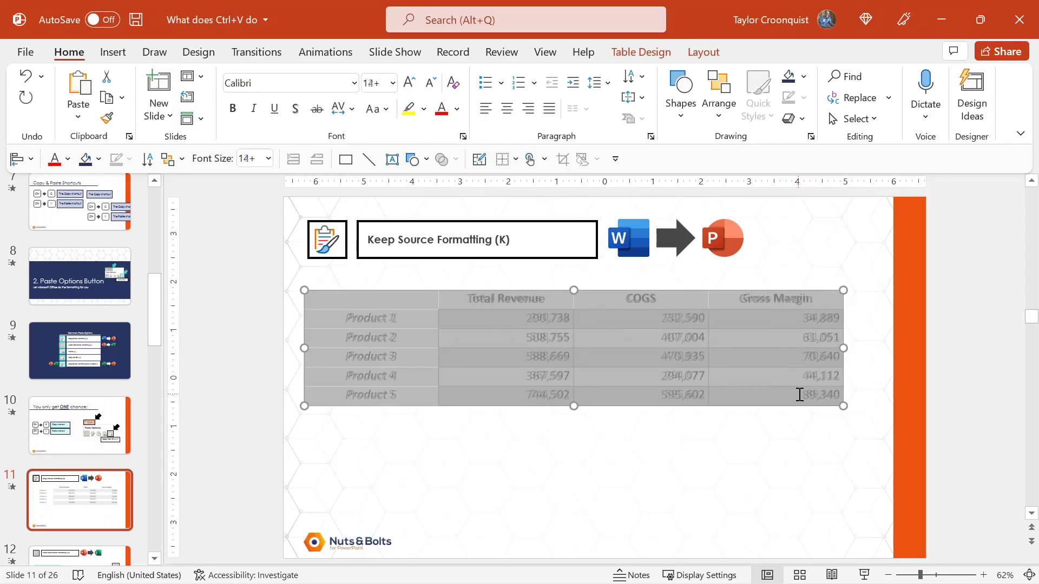
{"action": "key", "text": "ctrl+shift+comma"}
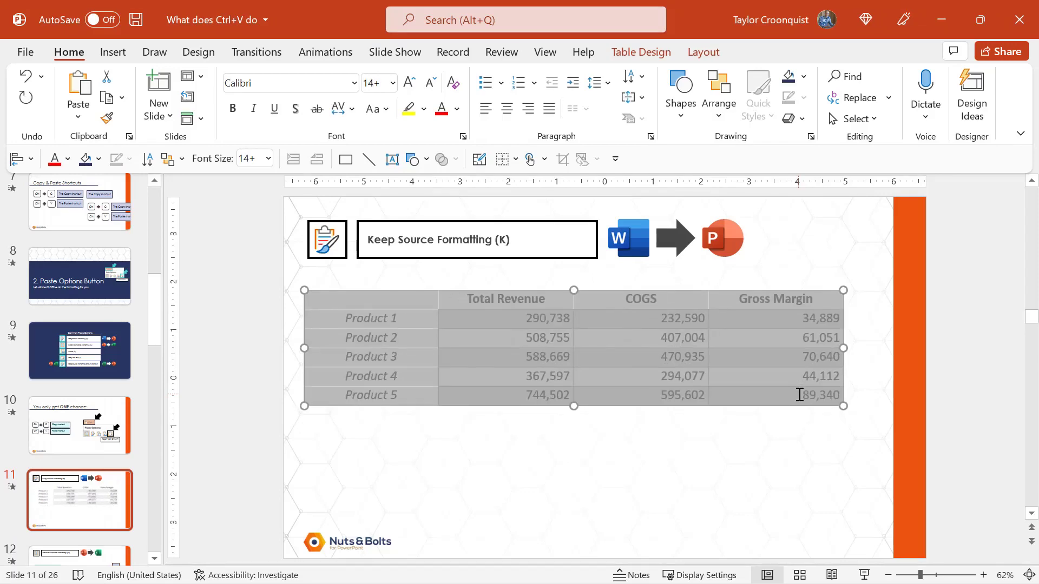
{"action": "left_click", "coordinate": [942, 352]}
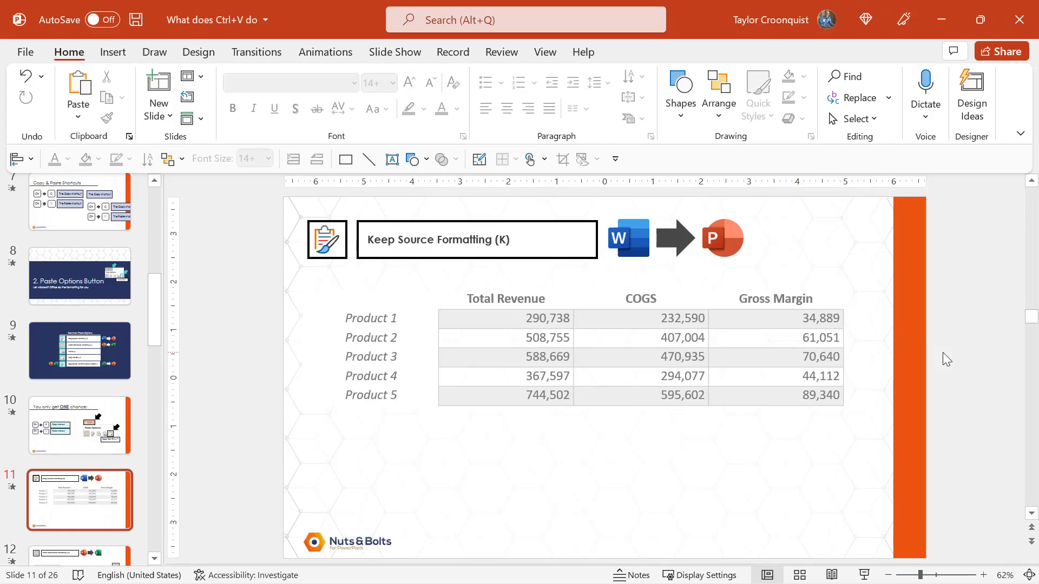
{"action": "scroll", "coordinate": [943, 352], "scroll_direction": "down", "scroll_amount": 1}
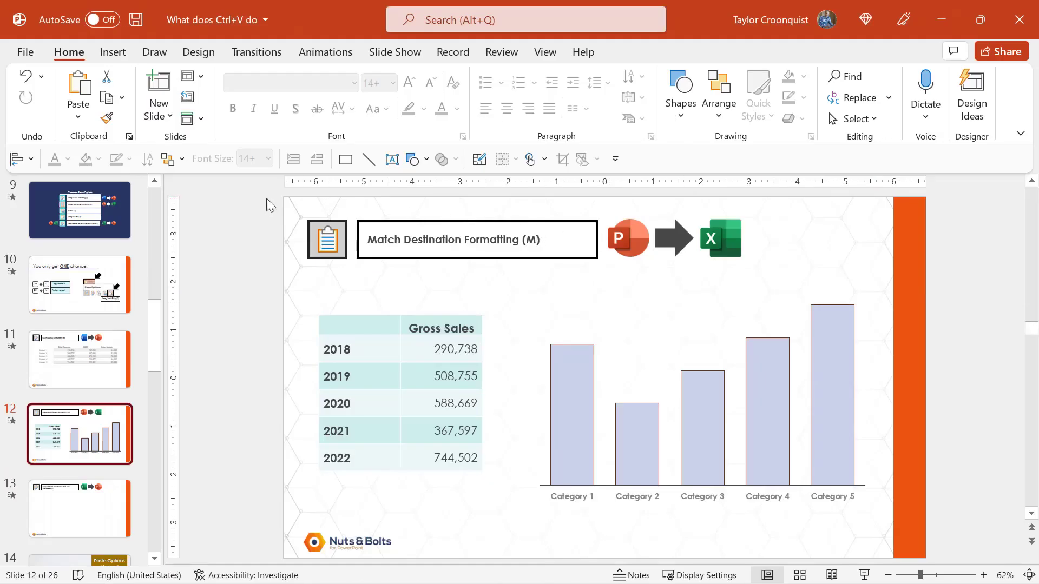
- On slide 12, select the graphic and Gross Sales table, then open the bar chart's context menu
{"action": "left_click_drag", "start_coordinate": [430, 229], "coordinate": [793, 285]}
{"action": "left_click", "coordinate": [785, 274]}
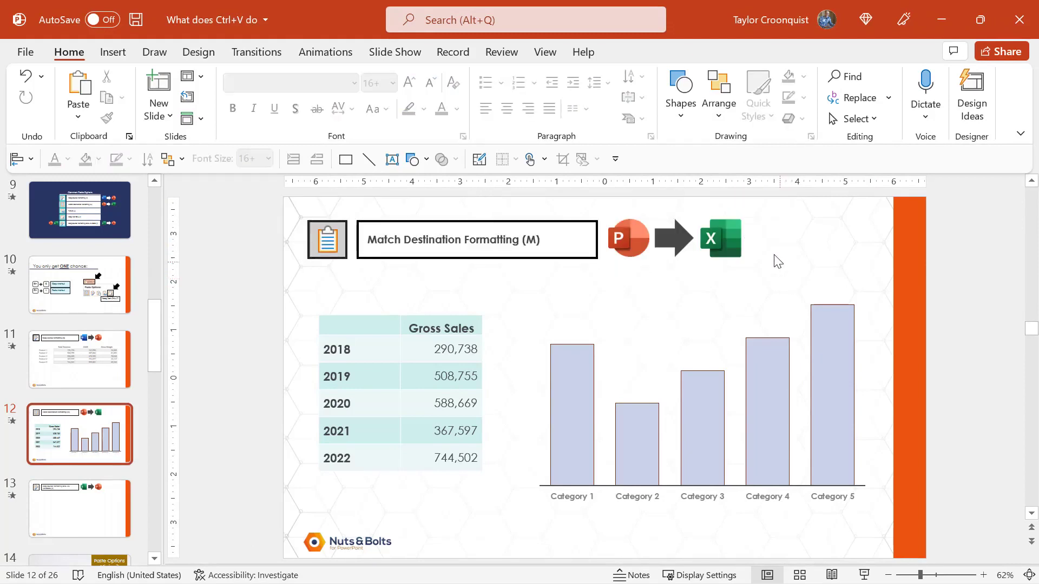
{"action": "left_click", "coordinate": [630, 240]}
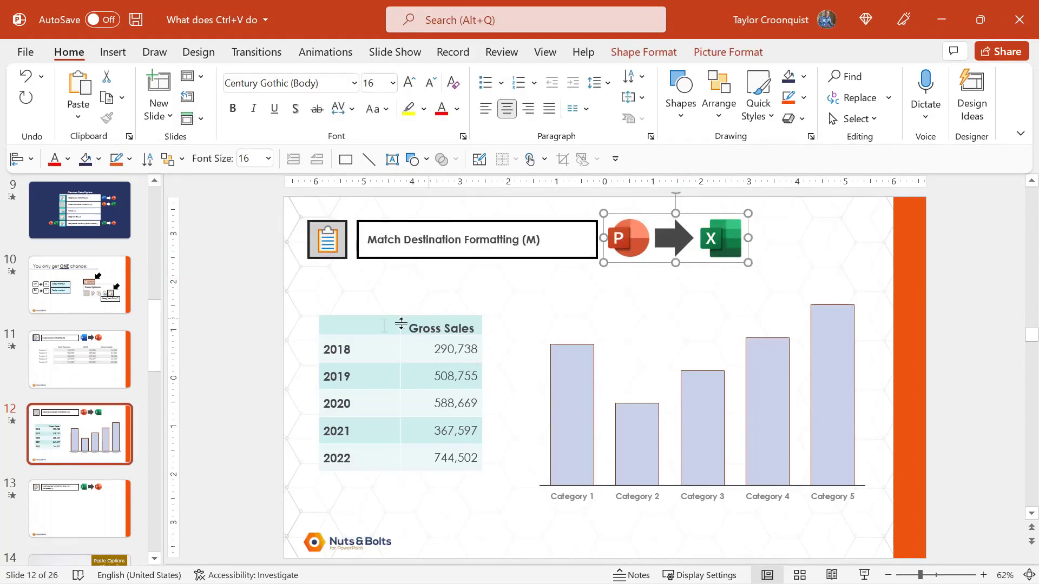
{"action": "left_click_drag", "start_coordinate": [355, 327], "coordinate": [437, 463]}
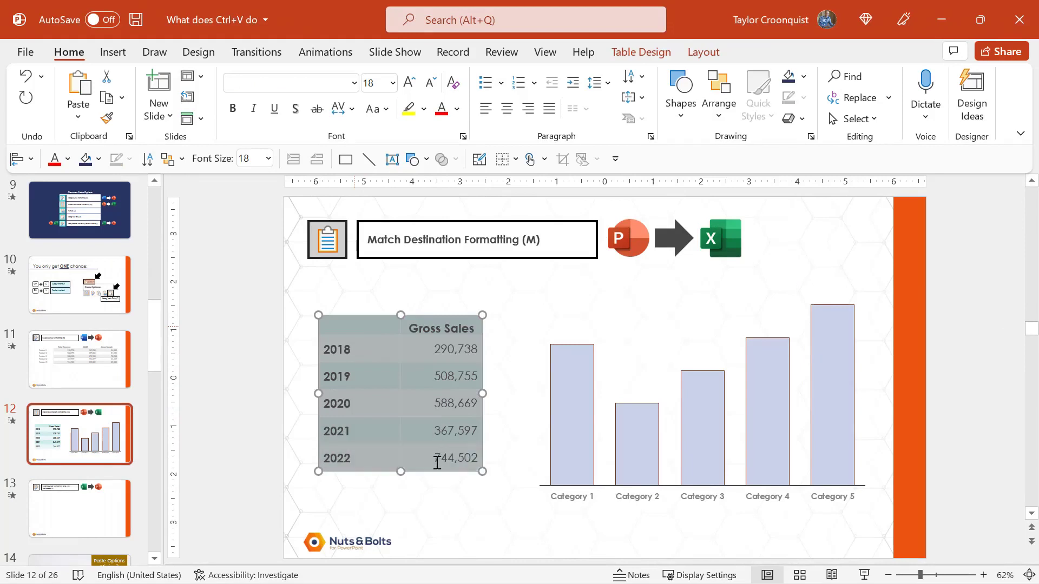
{"action": "left_click", "coordinate": [656, 337]}
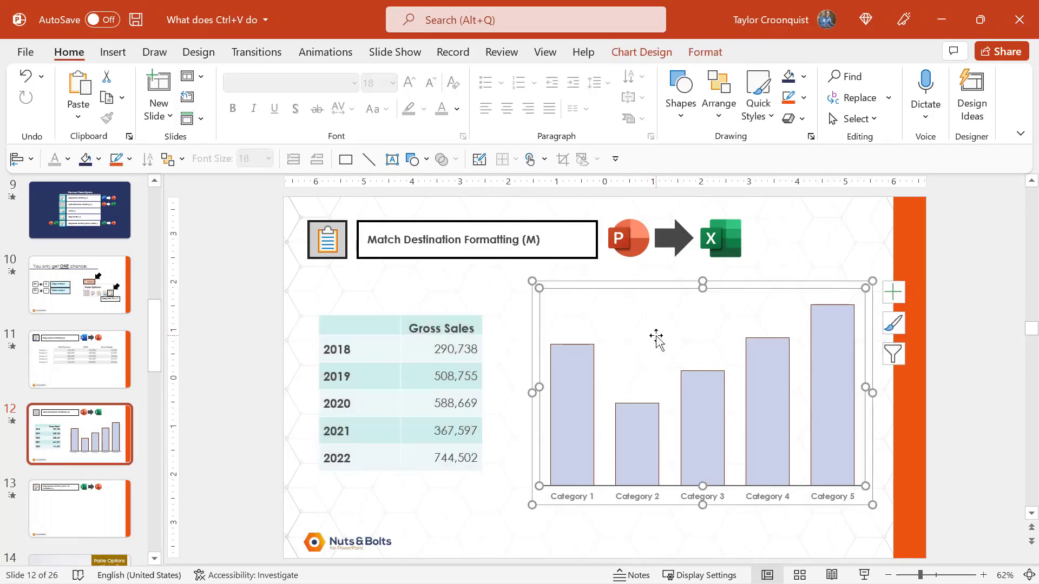
{"action": "right_click", "coordinate": [656, 338]}
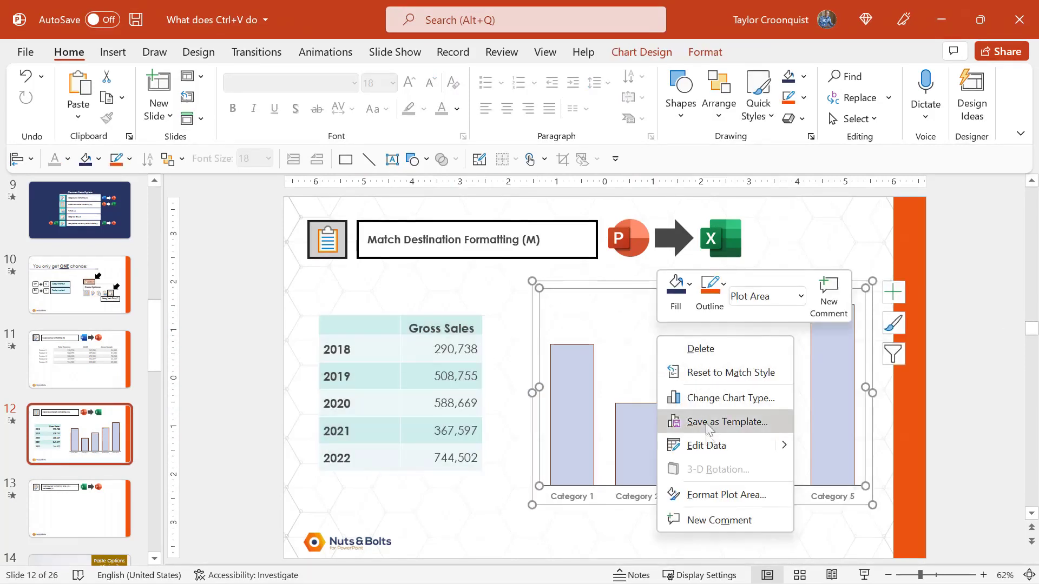
- Copy the Gross Sales table into cell A1 of the chart's data sheet
{"action": "key", "text": "Escape"}
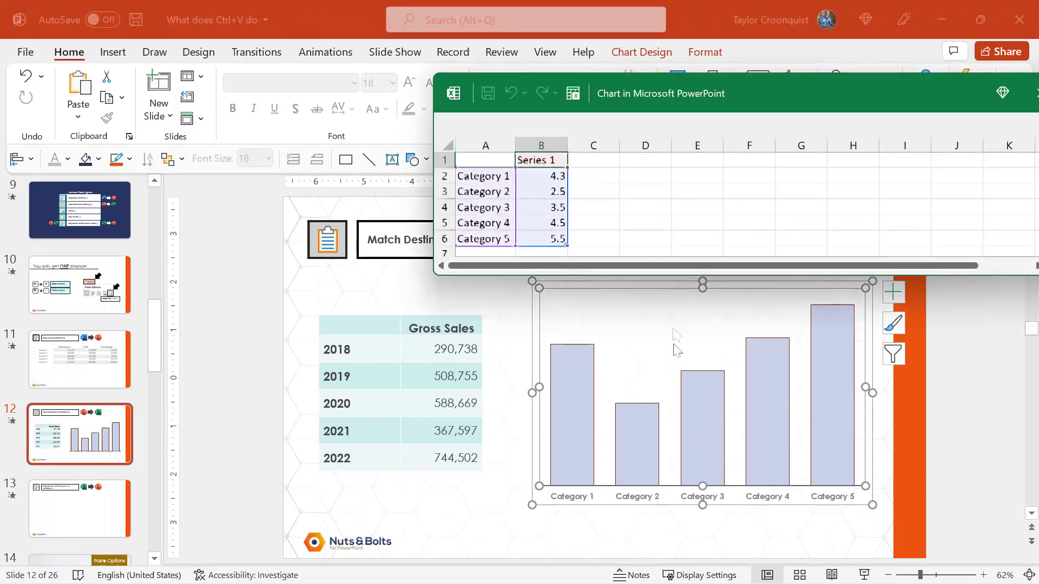
{"action": "left_click_drag", "start_coordinate": [670, 281], "coordinate": [670, 335]}
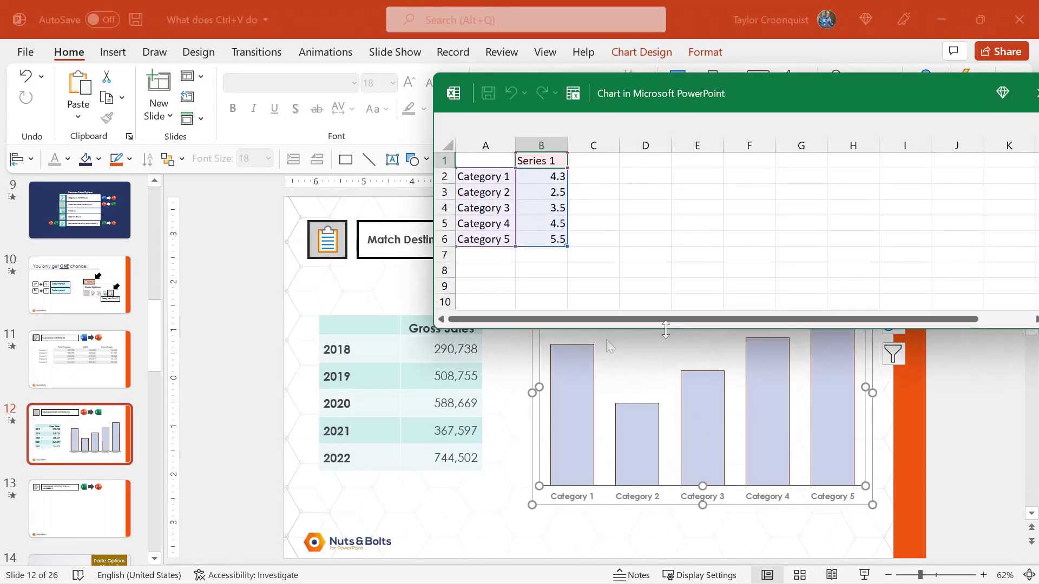
{"action": "left_click_drag", "start_coordinate": [349, 330], "coordinate": [440, 452]}
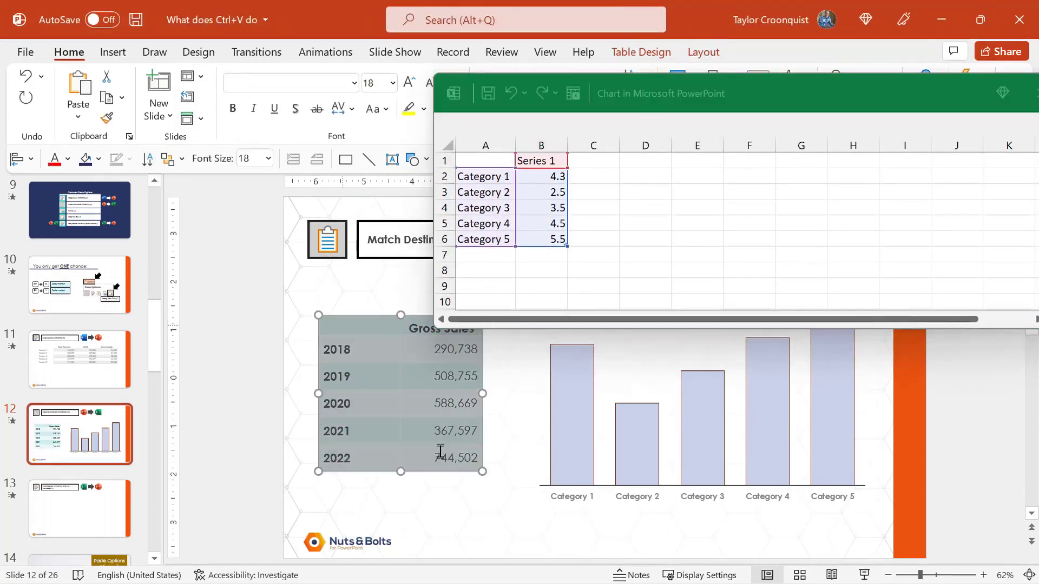
{"action": "key", "text": "ctrl+c"}
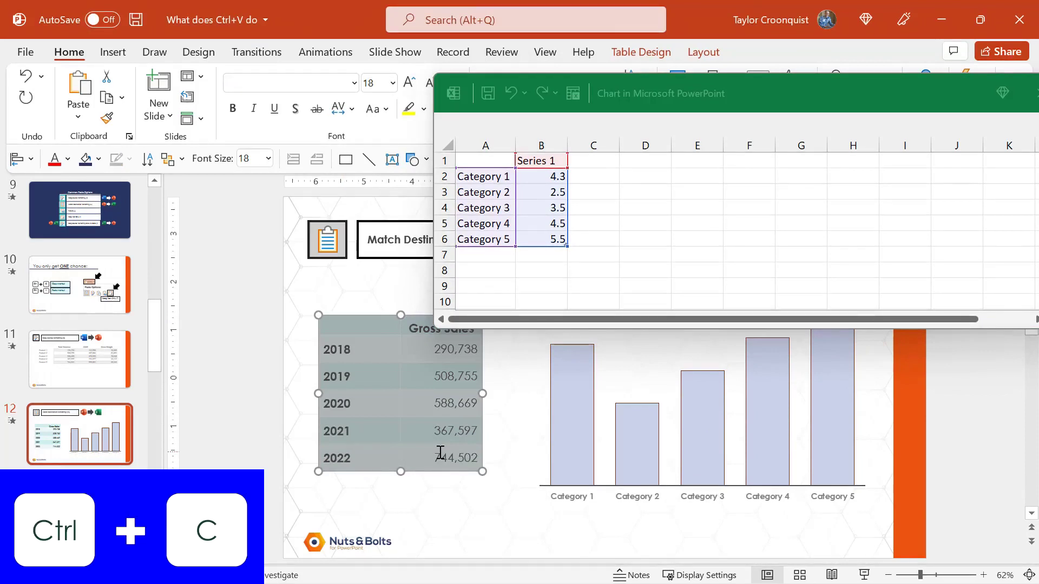
{"action": "left_click", "coordinate": [487, 161]}
{"action": "key", "text": "ctrl+v"}
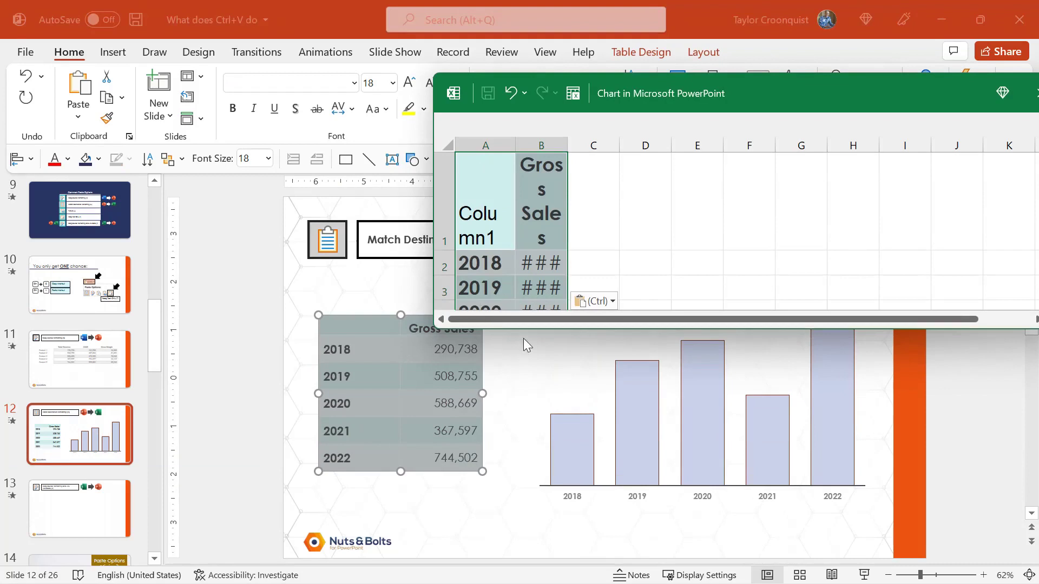
- Apply Match Destination Formatting to the pasted sales data
{"action": "left_click_drag", "start_coordinate": [742, 329], "coordinate": [763, 520]}
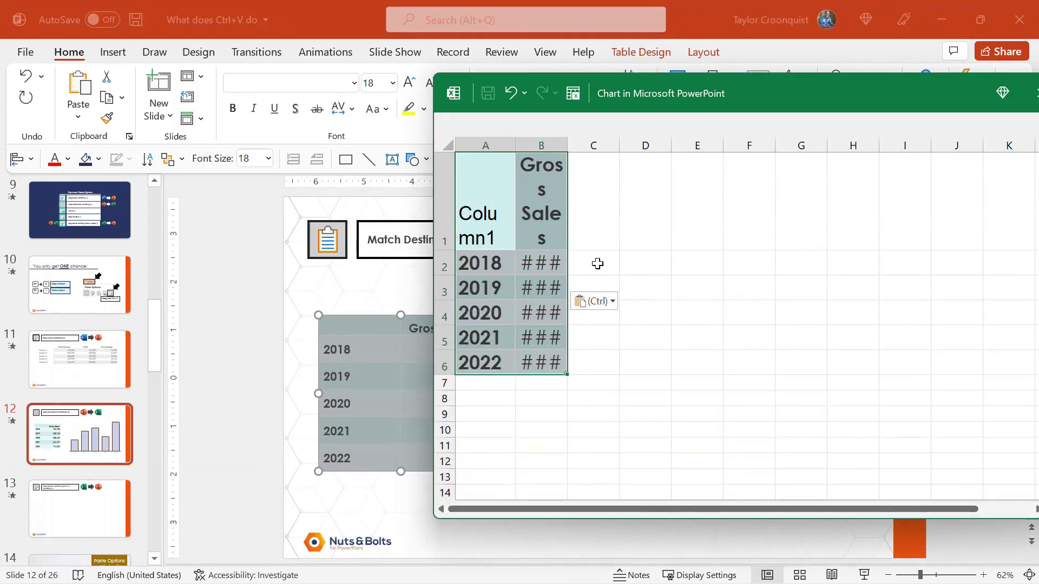
{"action": "left_click", "coordinate": [613, 301]}
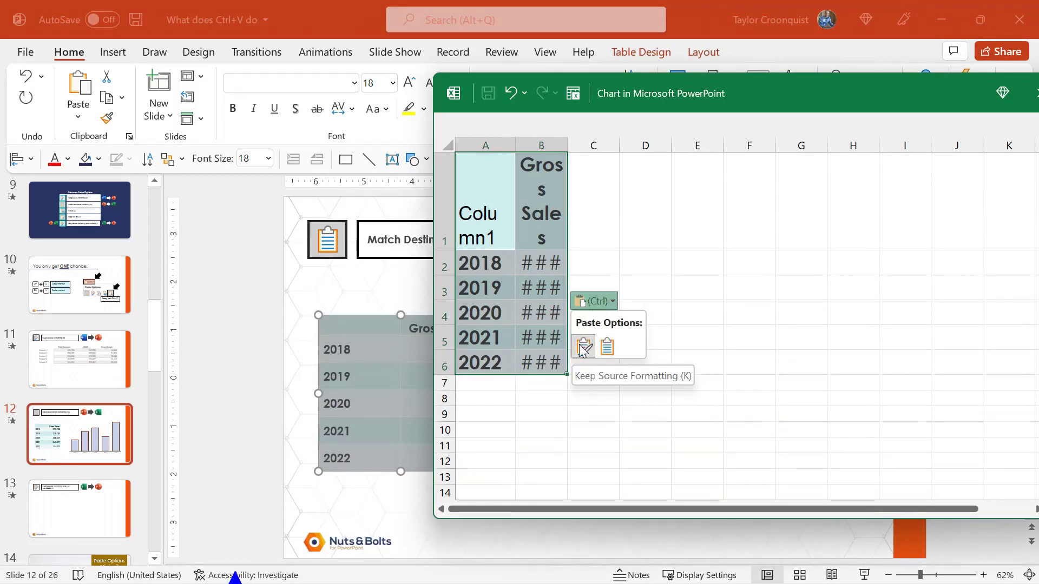
{"action": "left_click", "coordinate": [608, 349]}
- Select A1:B6 as the chart data, close the data window, and view slide 13
{"action": "left_click", "coordinate": [493, 163]}
{"action": "left_click_drag", "start_coordinate": [497, 169], "coordinate": [563, 243]}
{"action": "left_click_drag", "start_coordinate": [793, 100], "coordinate": [575, 103]}
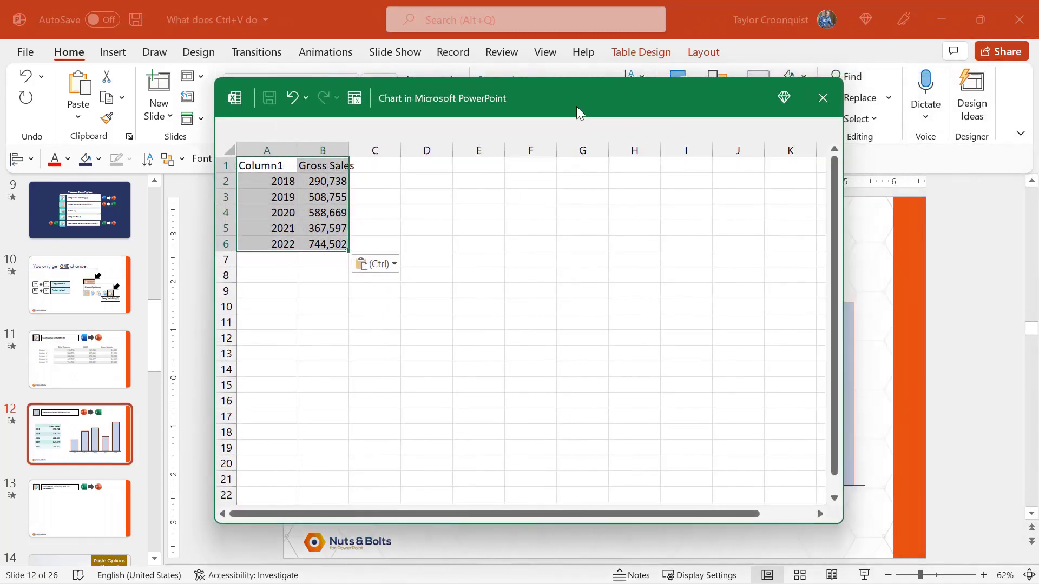
{"action": "left_click", "coordinate": [823, 98]}
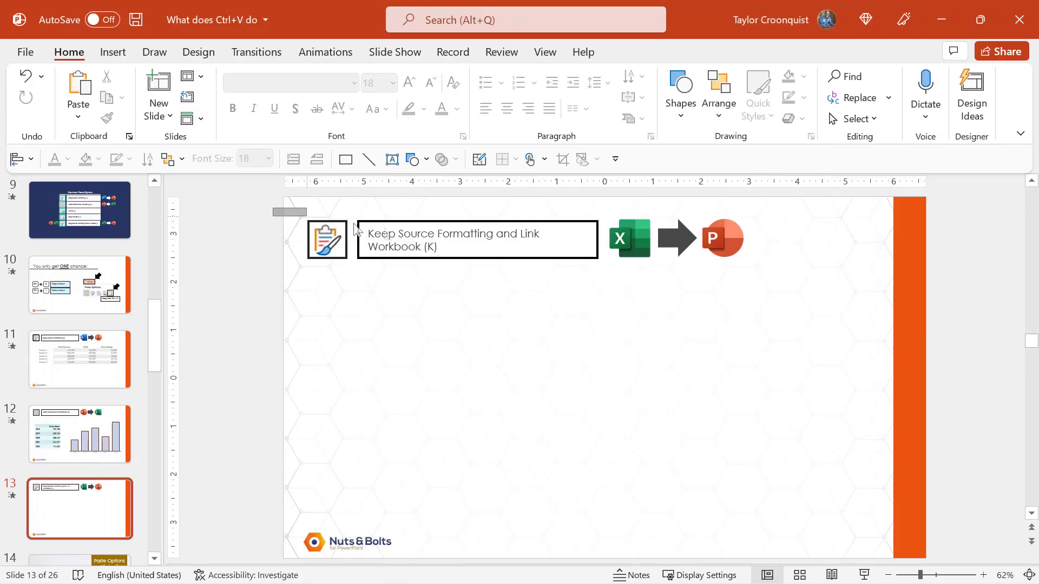
{"action": "left_click_drag", "start_coordinate": [355, 230], "coordinate": [804, 297]}
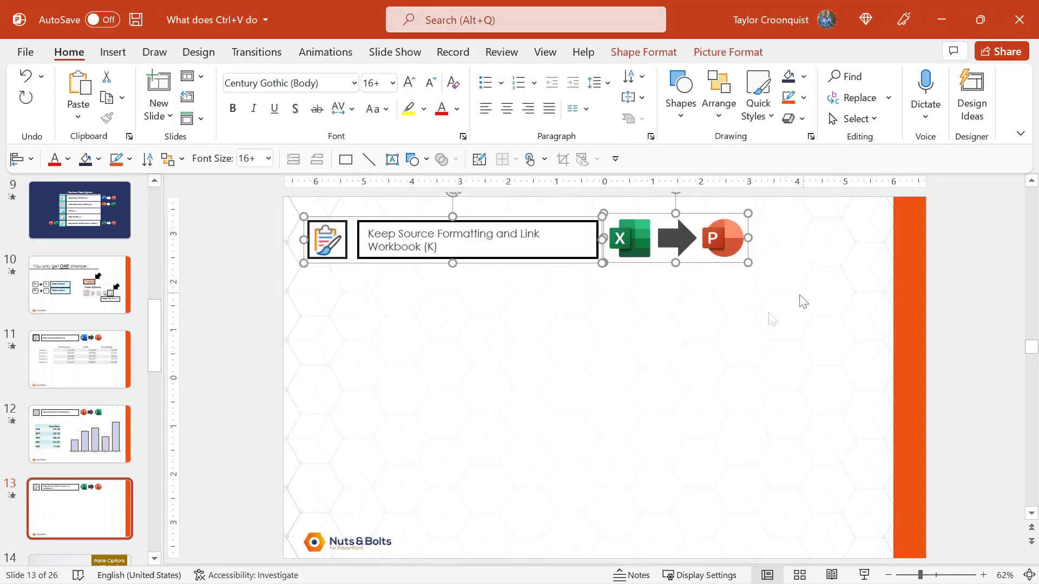
{"action": "left_click", "coordinate": [648, 398]}
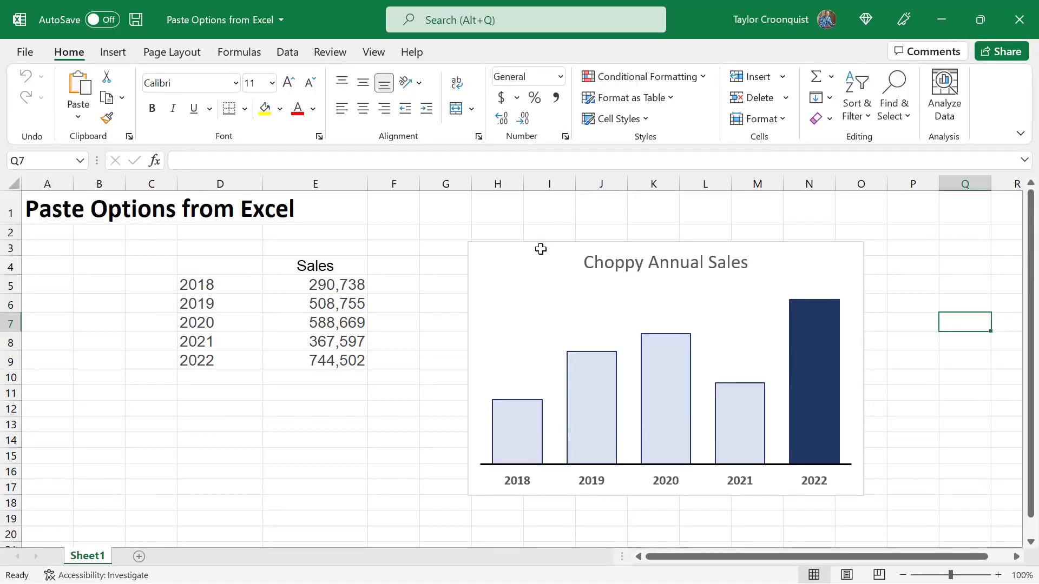
- Check the E5:E9 sales figures, then copy the Choppy Annual Sales chart
{"action": "left_click", "coordinate": [541, 249]}
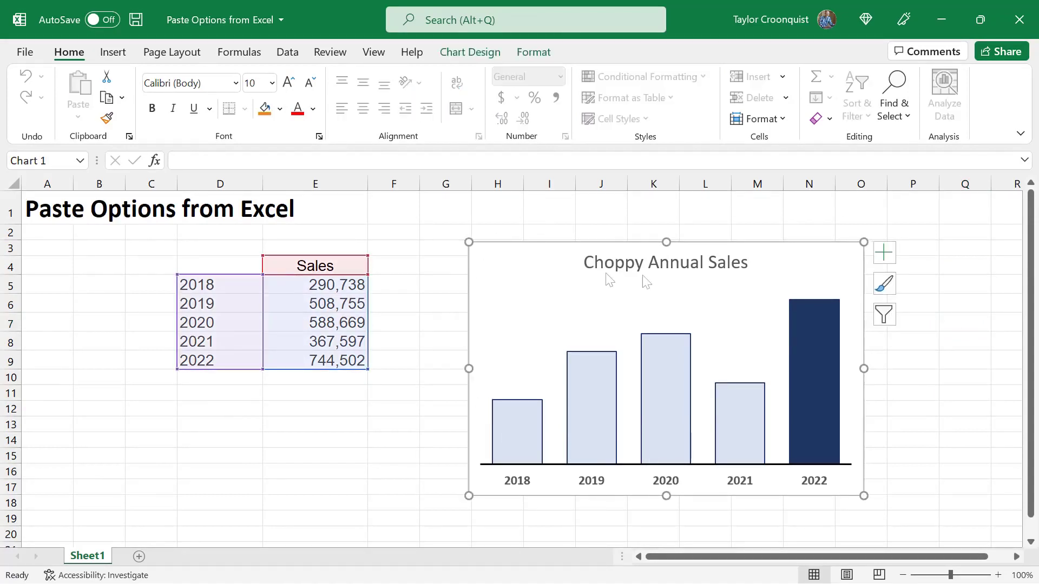
{"action": "left_click_drag", "start_coordinate": [231, 262], "coordinate": [336, 360]}
{"action": "left_click_drag", "start_coordinate": [319, 282], "coordinate": [324, 360]}
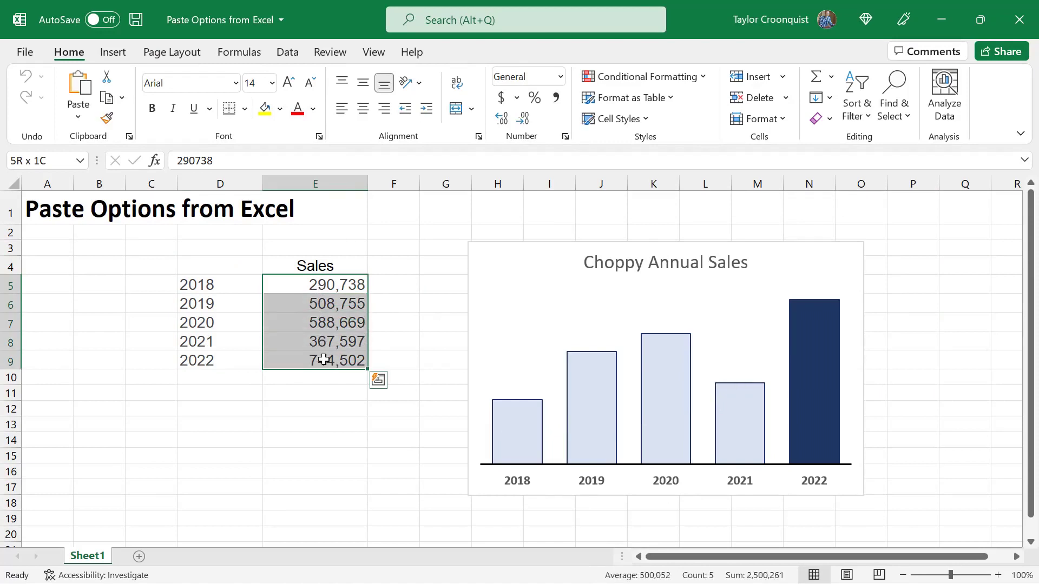
{"action": "left_click", "coordinate": [519, 257]}
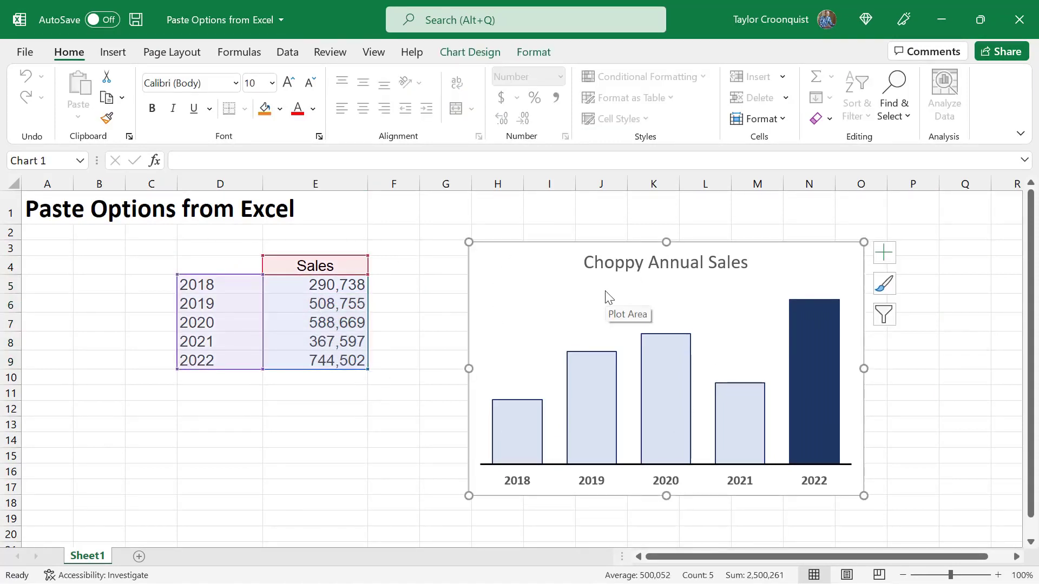
{"action": "key", "text": "ctrl+c"}
- Paste the chart on slide 13 with Keep Source Formatting & Link Data, then enlarge it
{"action": "key", "text": "alt+Tab"}
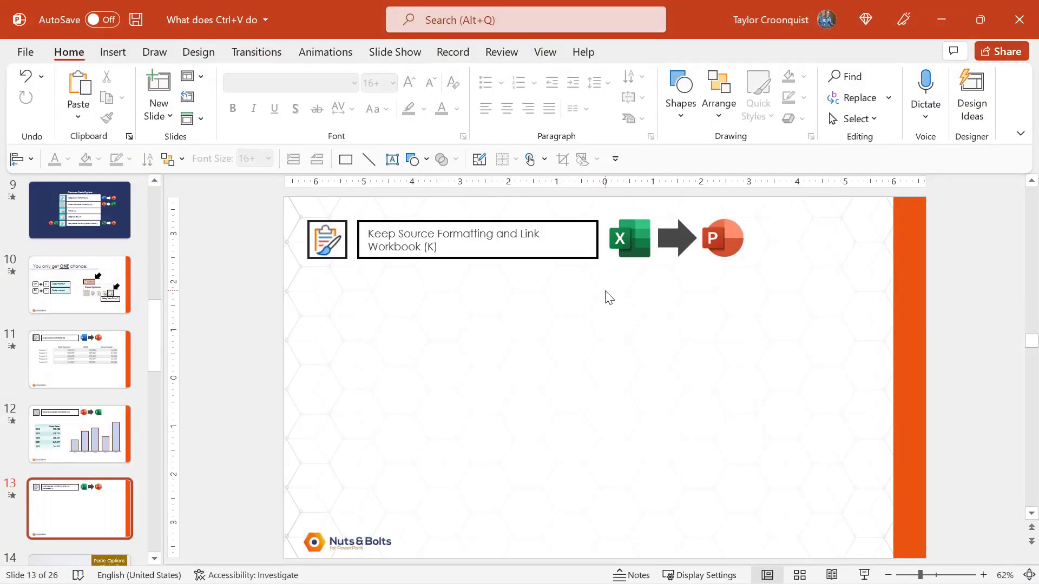
{"action": "key", "text": "ctrl+v"}
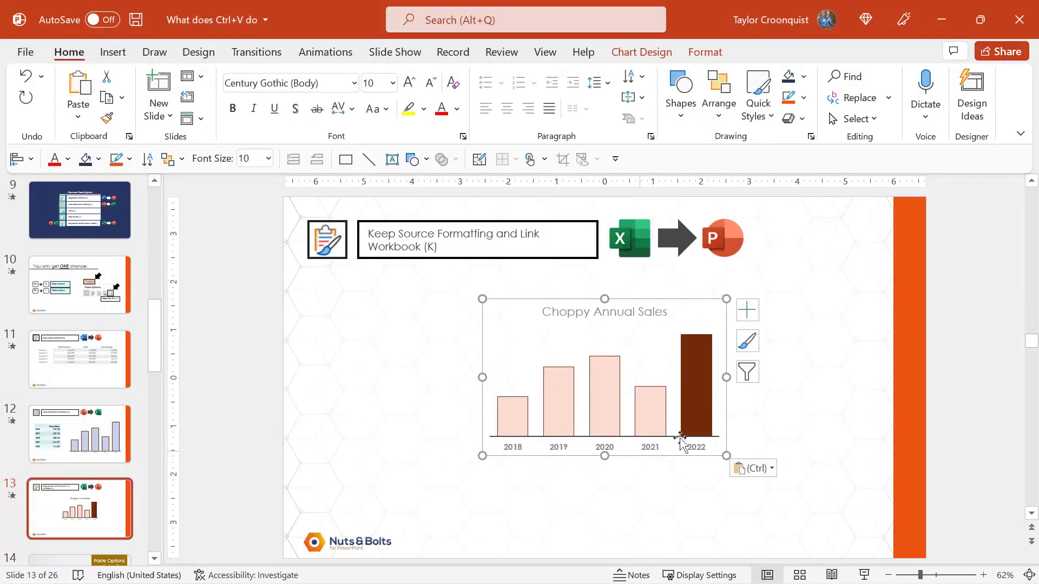
{"action": "left_click", "coordinate": [767, 470]}
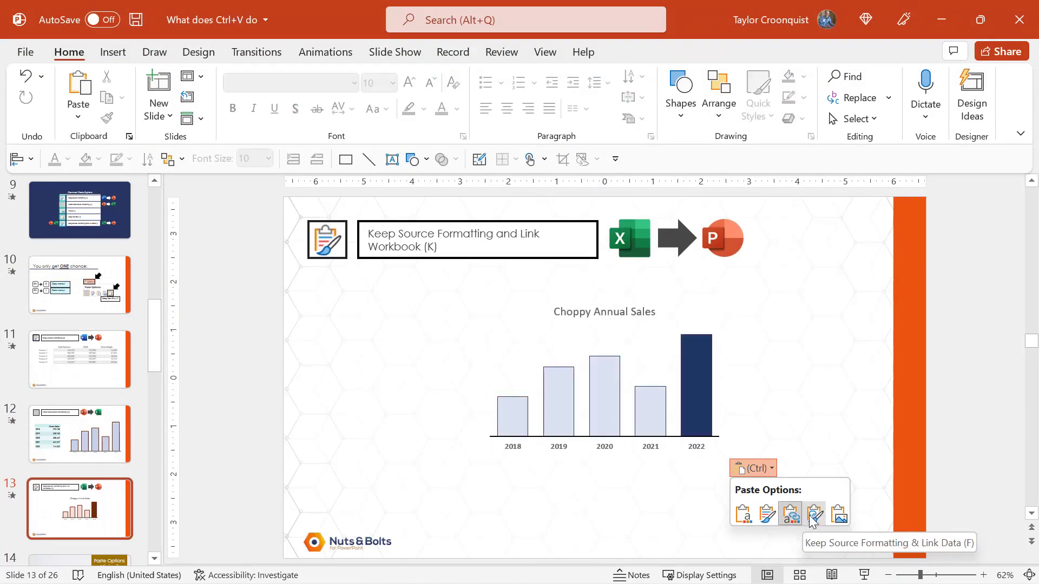
{"action": "left_click", "coordinate": [813, 516]}
{"action": "left_click_drag", "start_coordinate": [727, 456], "coordinate": [828, 515]}
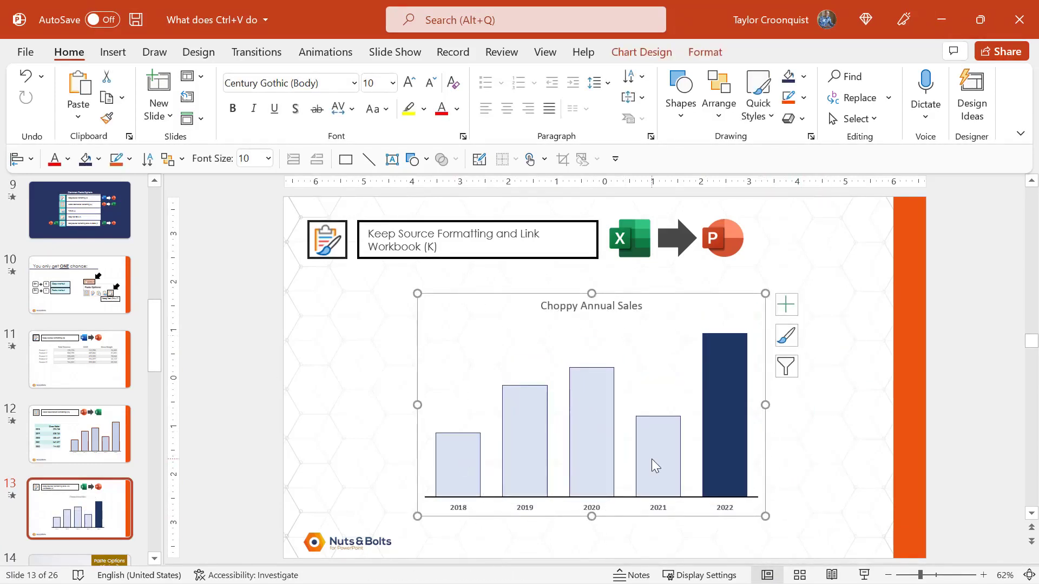
{"action": "mouse_move", "coordinate": [651, 459]}
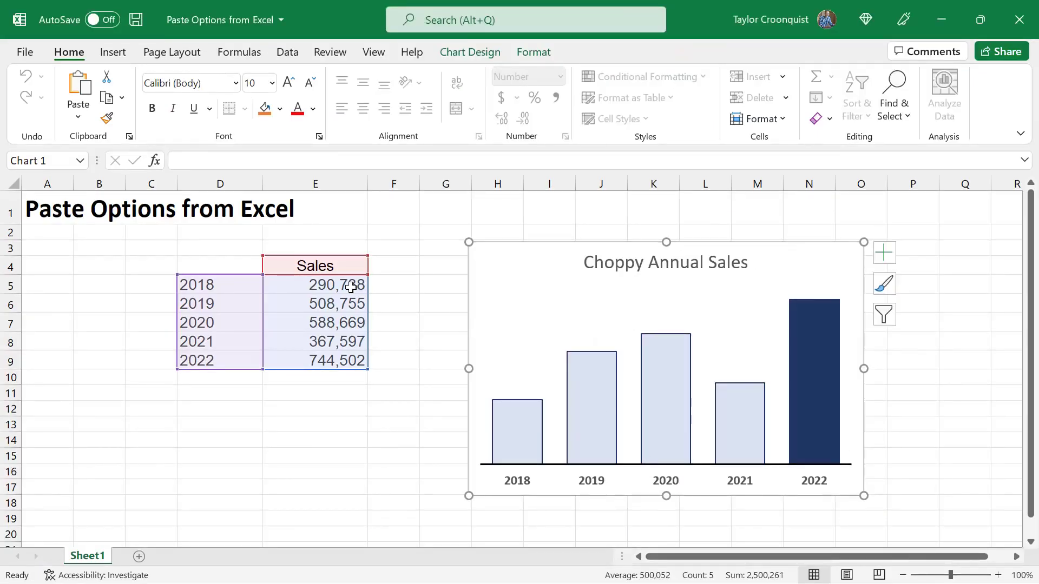
- Change cell E5's 2018 sales to 700,000 and return to PowerPoint
{"action": "left_click", "coordinate": [351, 287]}
{"action": "type", "text": "700"}
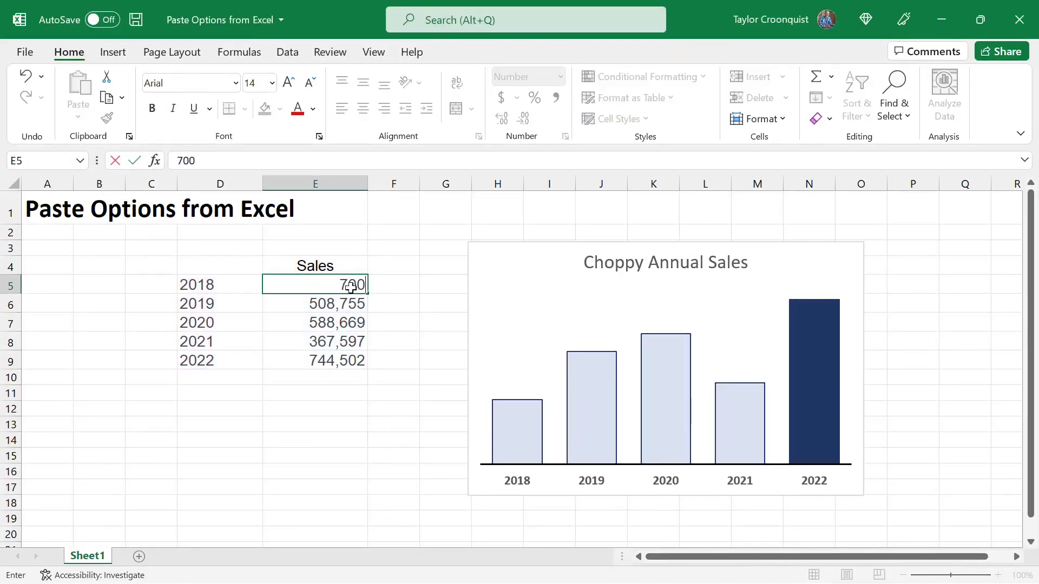
{"action": "type", "text": ",000"}
{"action": "key", "text": "Return"}
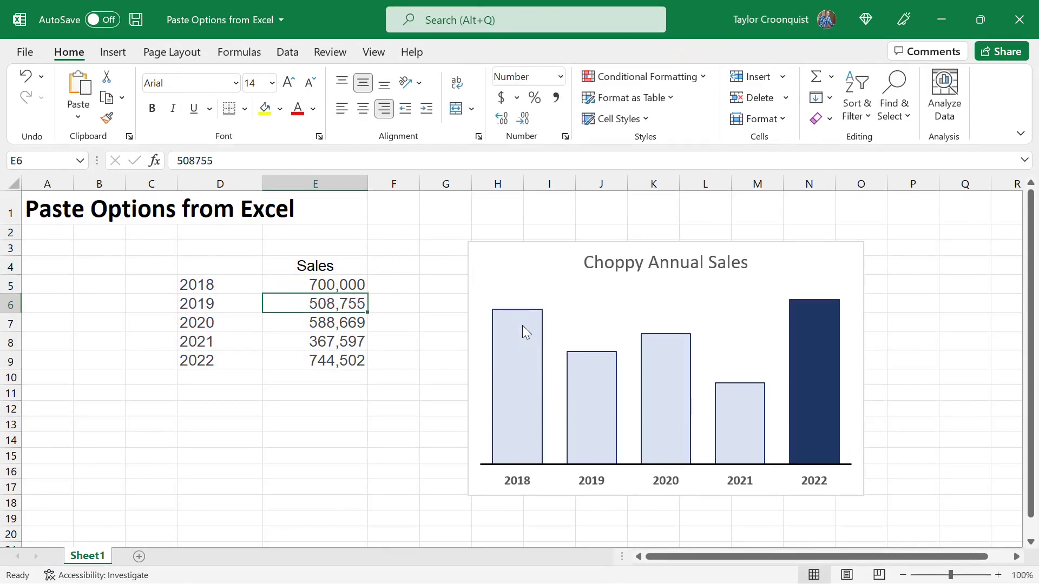
{"action": "key", "text": "alt+Tab"}
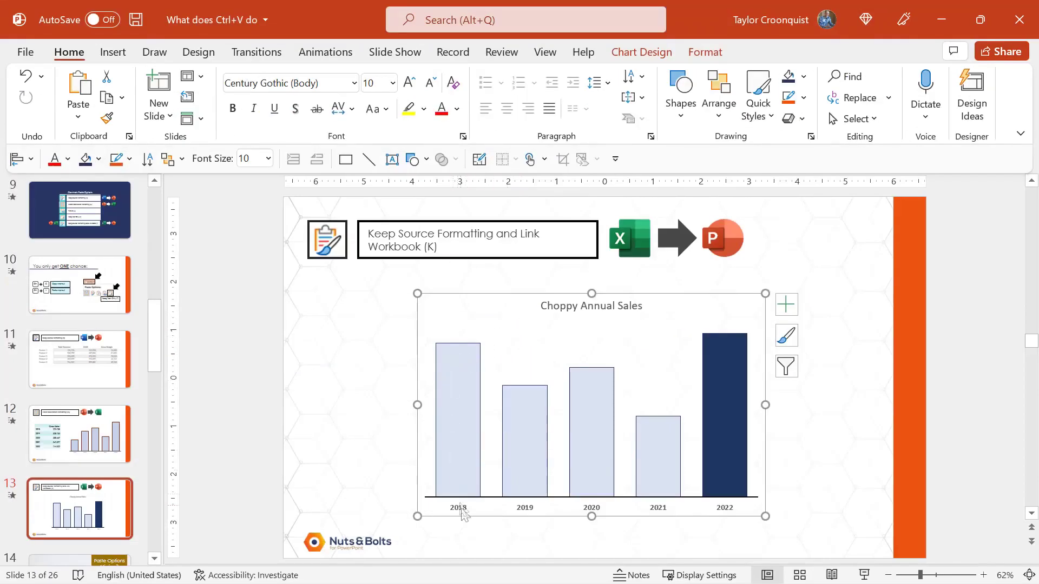
- Confirm the linked chart's 2018 bar now shows 700,000, then deselect the chart
{"action": "mouse_move", "coordinate": [456, 349]}
{"action": "left_click", "coordinate": [906, 374]}
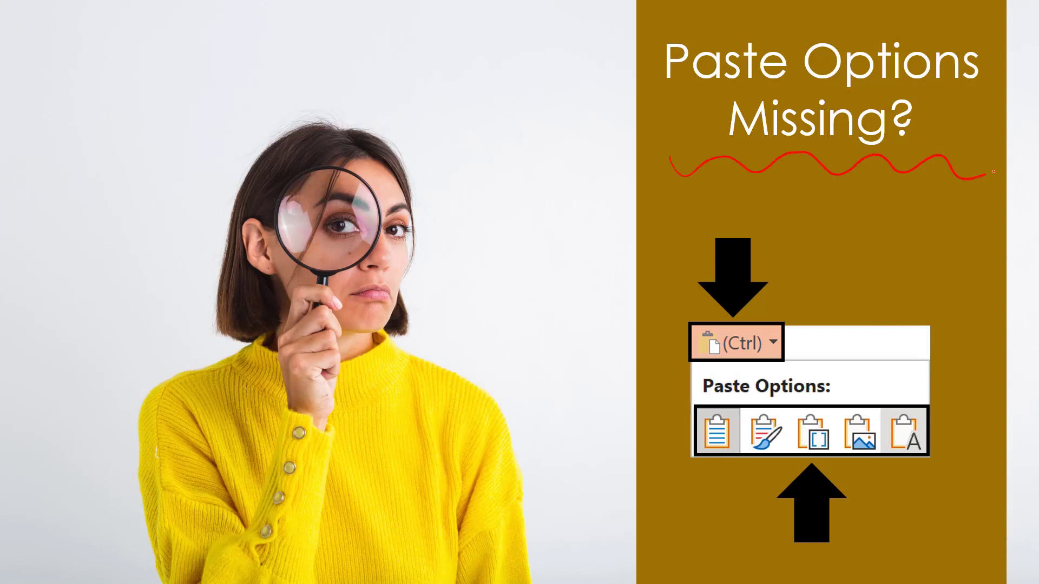
- Mark the paste button and paste choices panel with red ink on the Paste Options Missing? slide
{"action": "left_click_drag", "start_coordinate": [732, 248], "coordinate": [729, 294]}
{"action": "left_click_drag", "start_coordinate": [635, 365], "coordinate": [675, 358]}
{"action": "mouse_move", "coordinate": [857, 387]}
{"action": "left_mouse_down"}
{"action": "mouse_move", "coordinate": [800, 381]}
{"action": "mouse_move", "coordinate": [679, 417]}
{"action": "mouse_move", "coordinate": [769, 457]}
{"action": "mouse_move", "coordinate": [917, 463]}
{"action": "mouse_move", "coordinate": [919, 405]}
{"action": "mouse_move", "coordinate": [851, 388]}
{"action": "left_mouse_up"}
- On the PowerPoint Options slide, ink the Advanced entry and Show Paste Options setting, then erase the ink
{"action": "key", "text": "Right"}
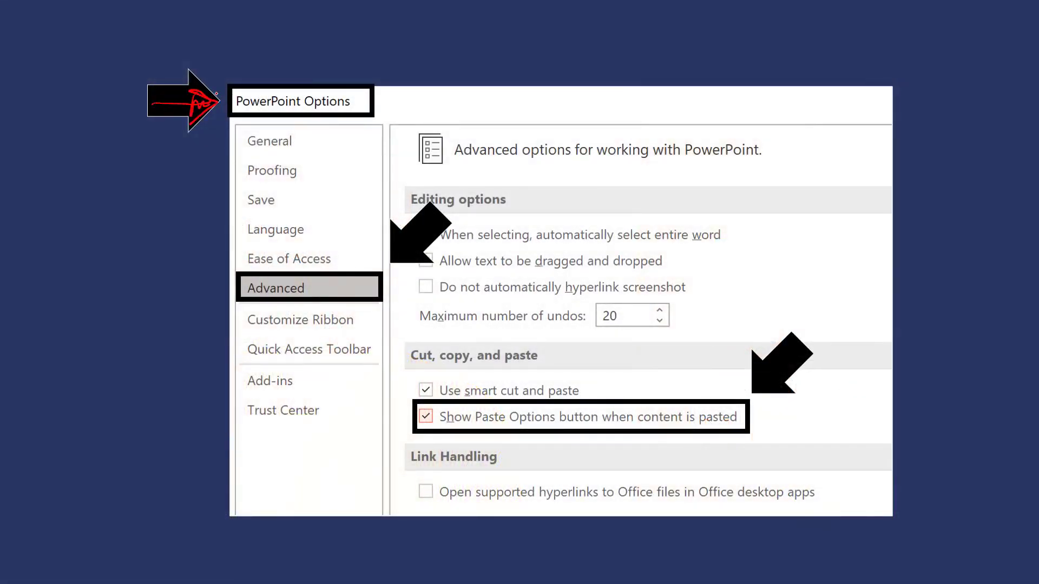
{"action": "mouse_move", "coordinate": [440, 217]}
{"action": "left_mouse_down"}
{"action": "mouse_move", "coordinate": [405, 244]}
{"action": "mouse_move", "coordinate": [420, 256]}
{"action": "left_mouse_up"}
{"action": "mouse_move", "coordinate": [441, 428]}
{"action": "left_mouse_down"}
{"action": "mouse_move", "coordinate": [586, 447]}
{"action": "mouse_move", "coordinate": [673, 431]}
{"action": "left_mouse_up"}
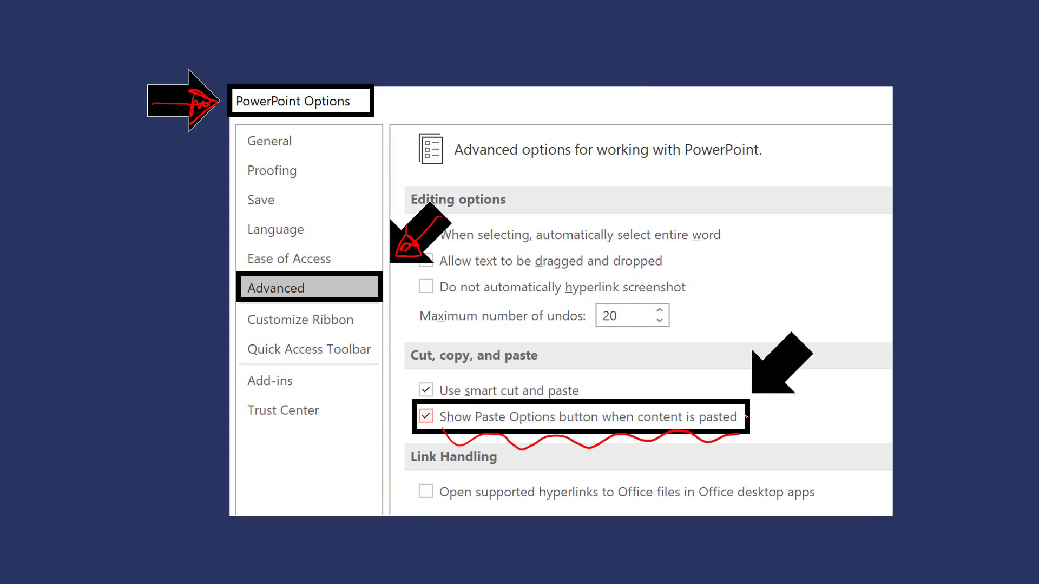
{"action": "key", "text": "e"}
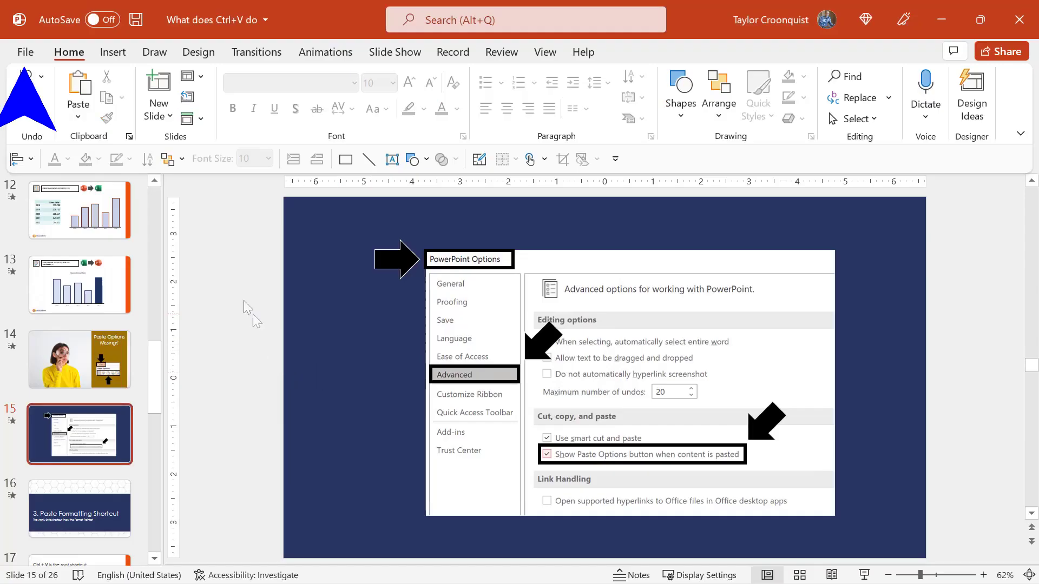
- In PowerPoint Options > Advanced, turn on 'Show Paste Options button when content is pasted'
{"action": "left_click", "coordinate": [24, 54]}
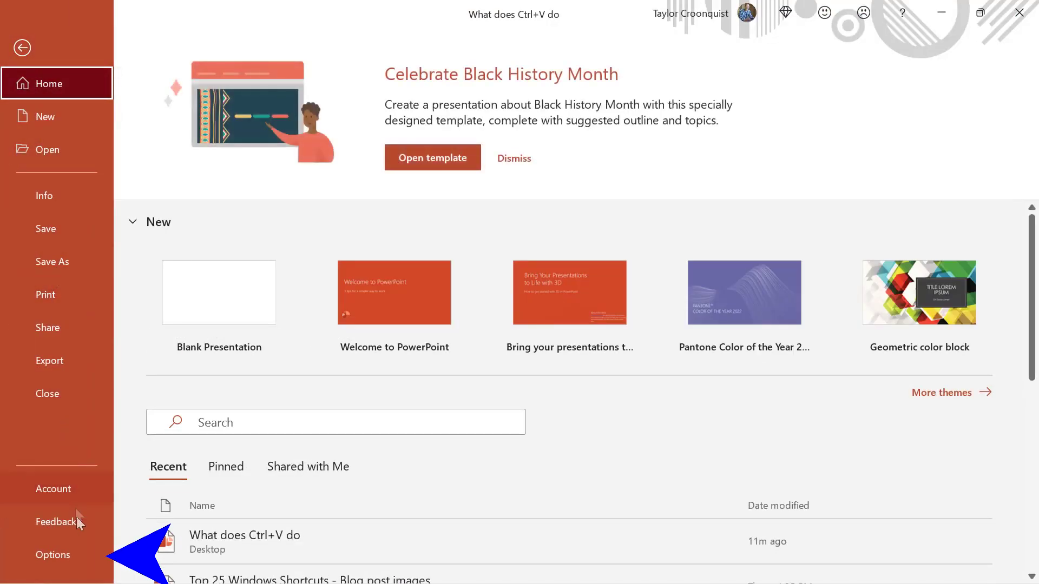
{"action": "left_click", "coordinate": [81, 555]}
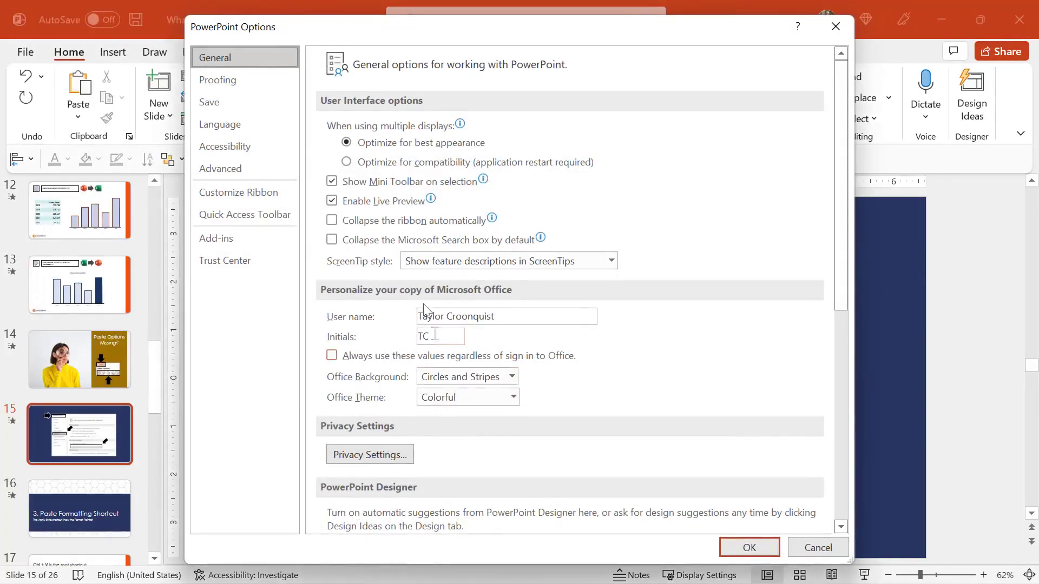
{"action": "left_click", "coordinate": [265, 169]}
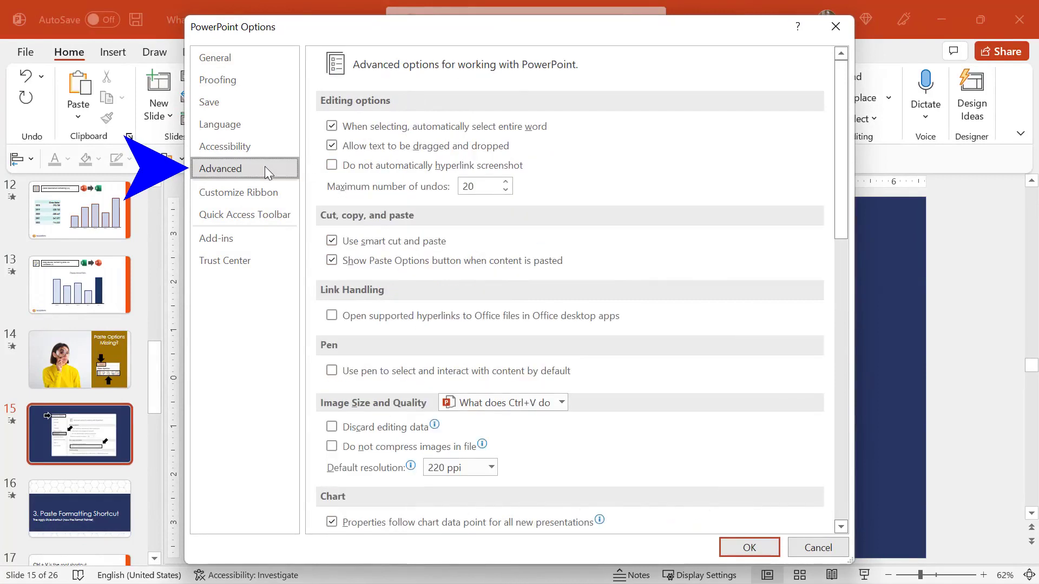
{"action": "left_click", "coordinate": [331, 262]}
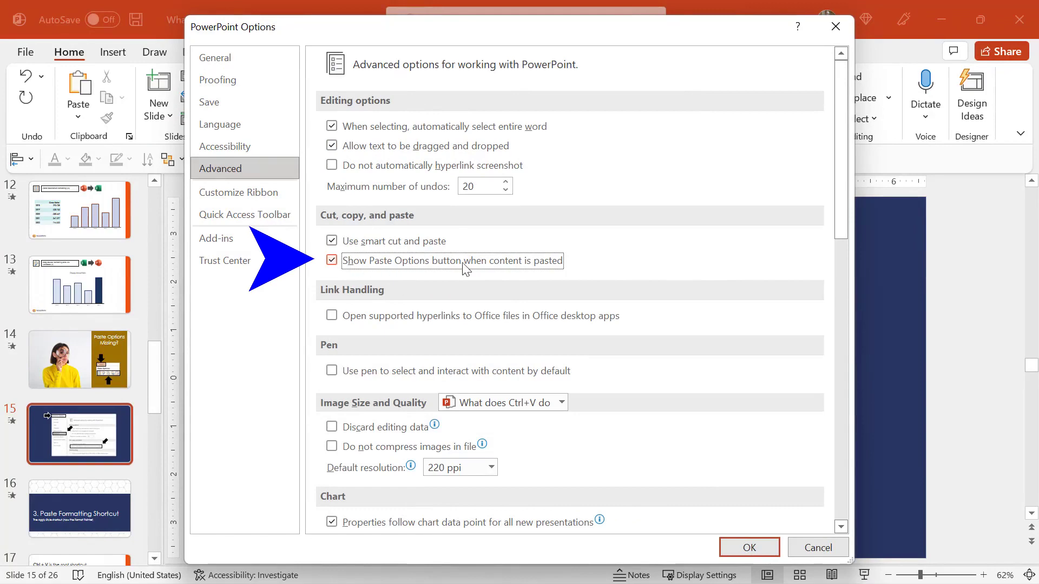